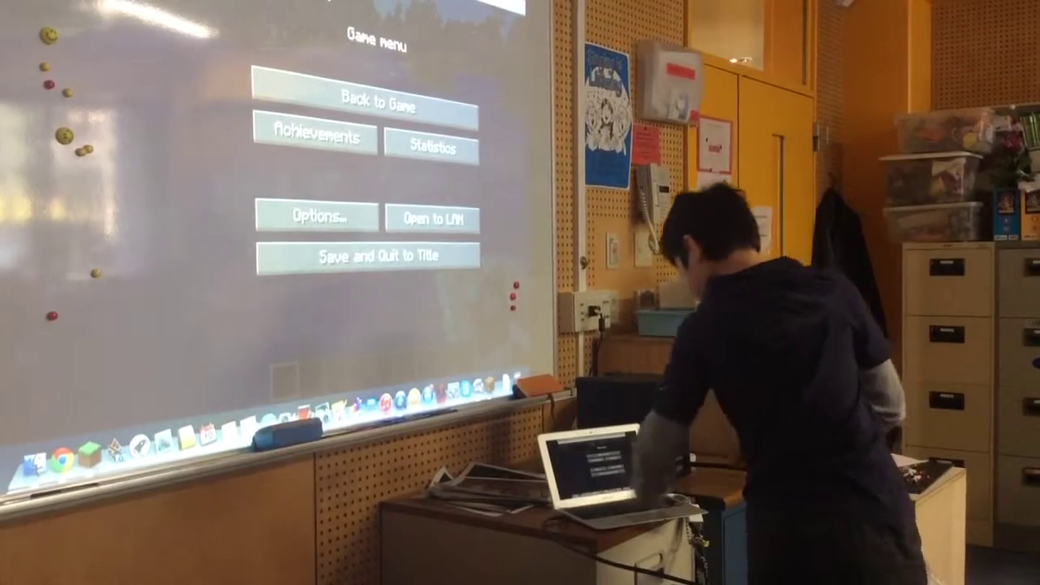
{"action": "key", "text": "Escape"}
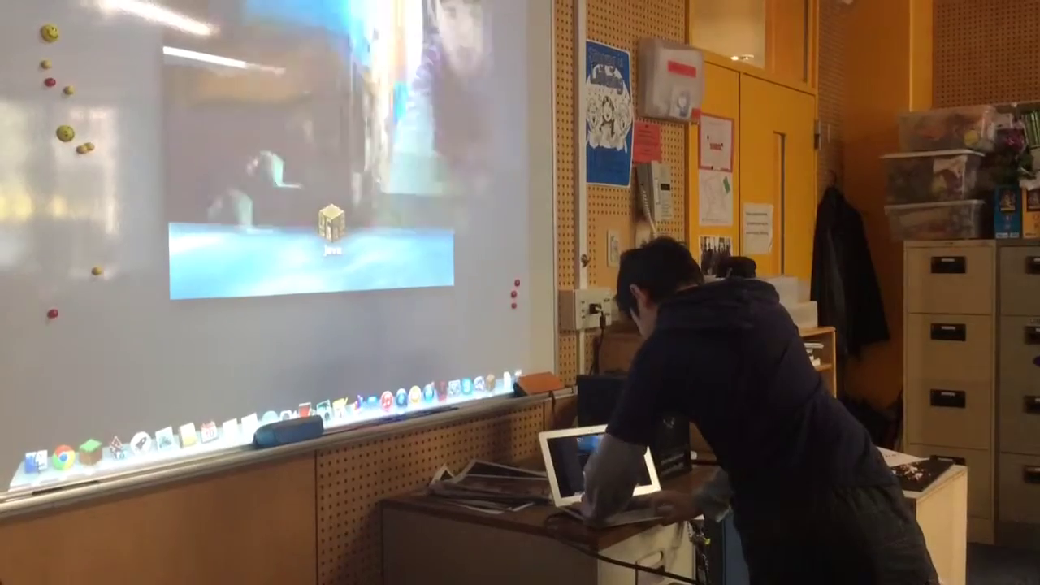
{"action": "left_click", "coordinate": [402, 332]}
{"action": "left_click", "coordinate": [382, 317]}
{"action": "key", "text": "F3"}
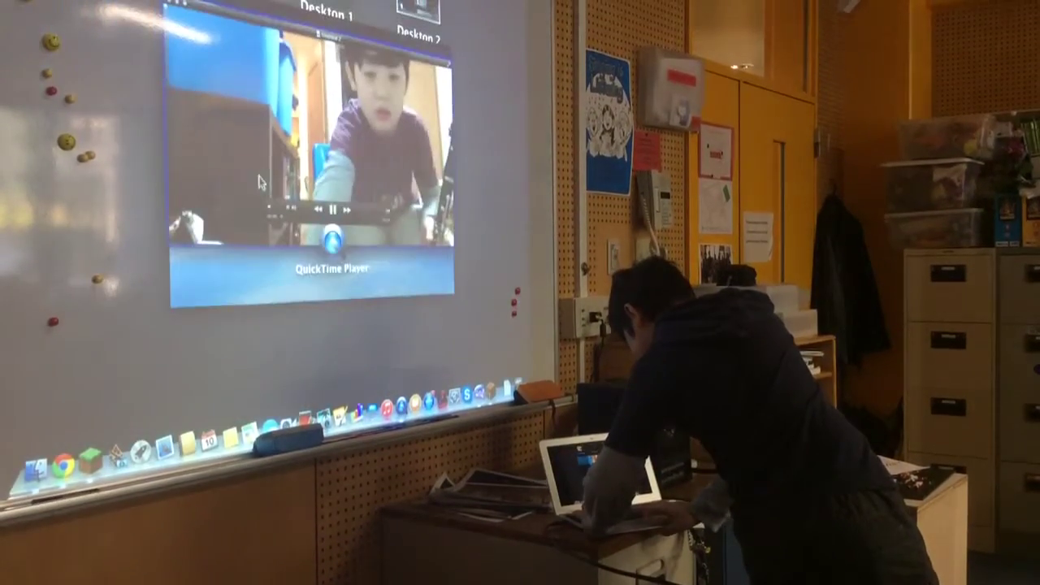
{"action": "key", "text": "ctrl+Right"}
{"action": "key", "text": "Escape"}
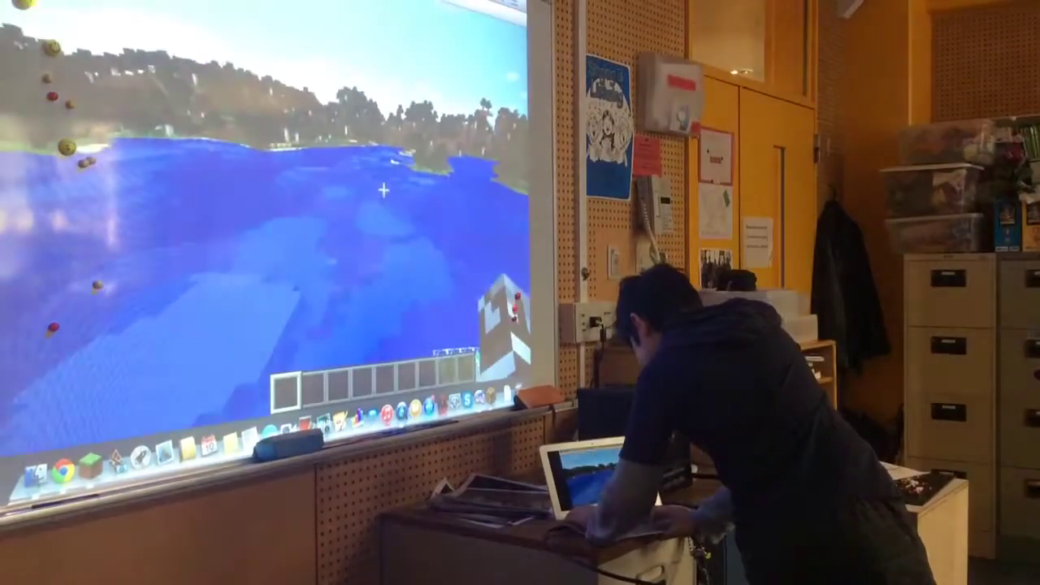
{"action": "key", "text": "XF86AudioRaiseVolume"}
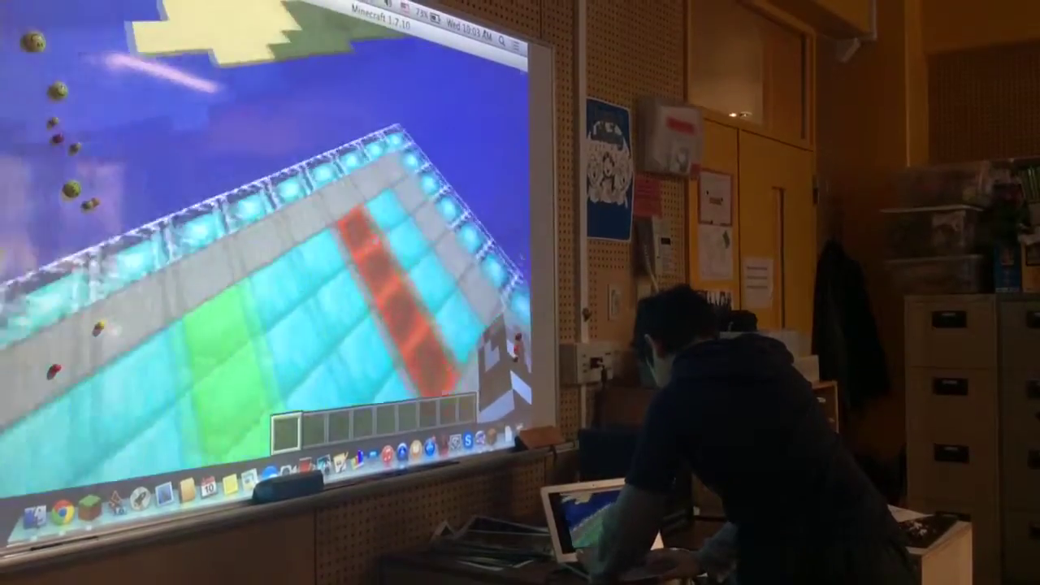
Save the note-block world to the title screen, then quit Minecraft with Cmd+Q
{"action": "key", "text": "Escape"}
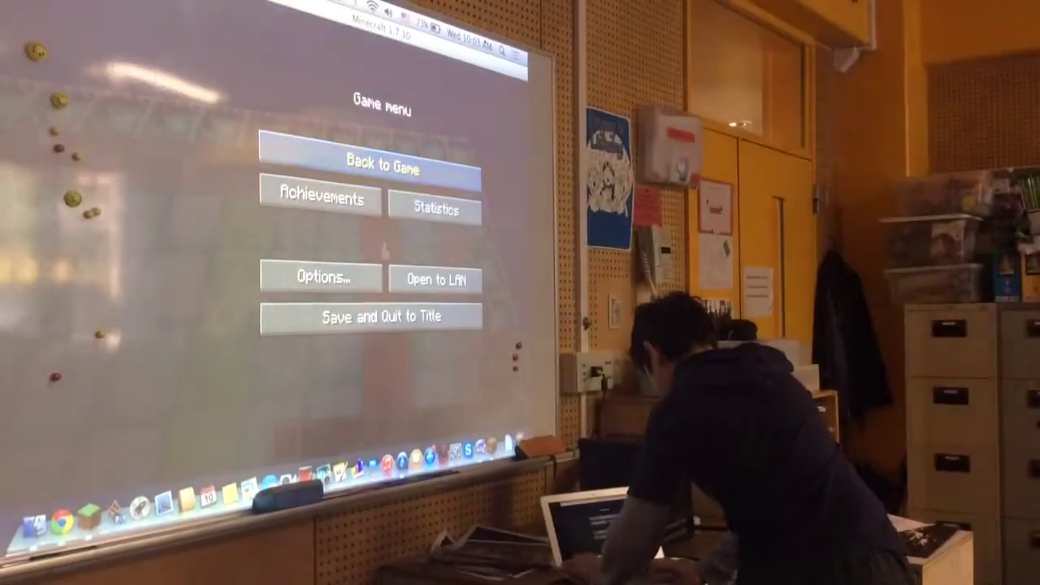
{"action": "left_click", "coordinate": [371, 316]}
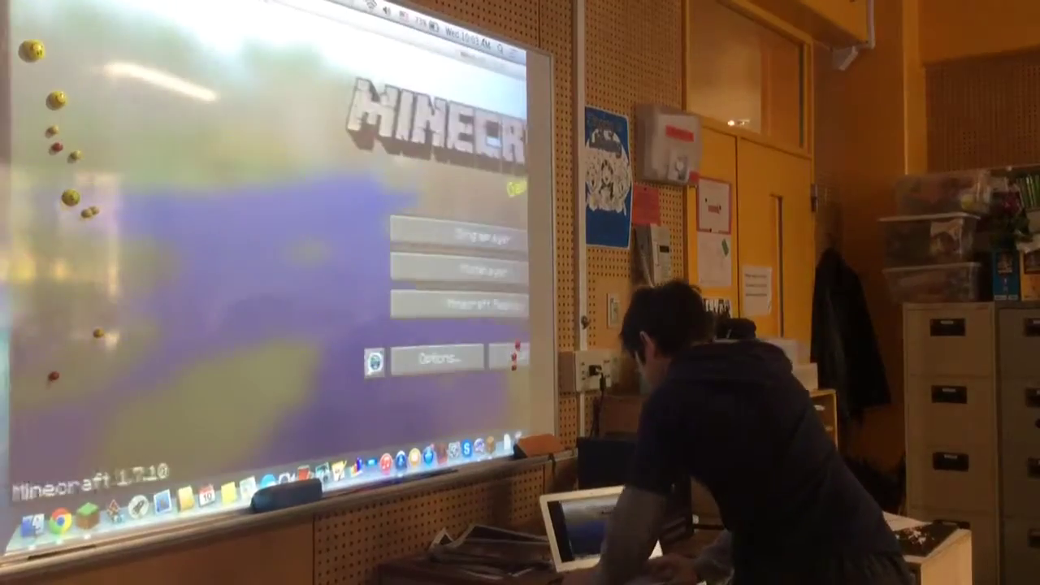
{"action": "key", "text": "super+q"}
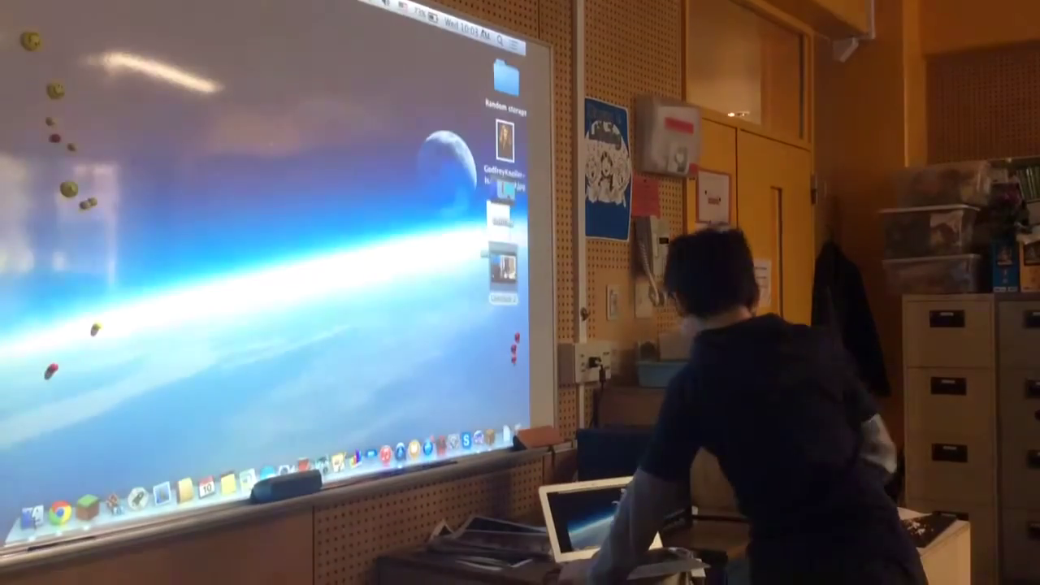